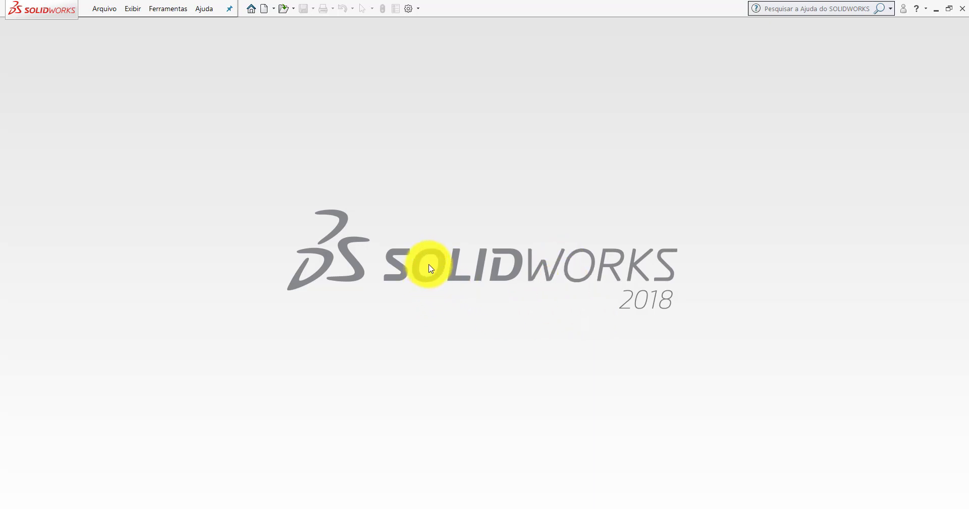
Create a new part and start a sketch on the Frontal plane
click(936, 9)
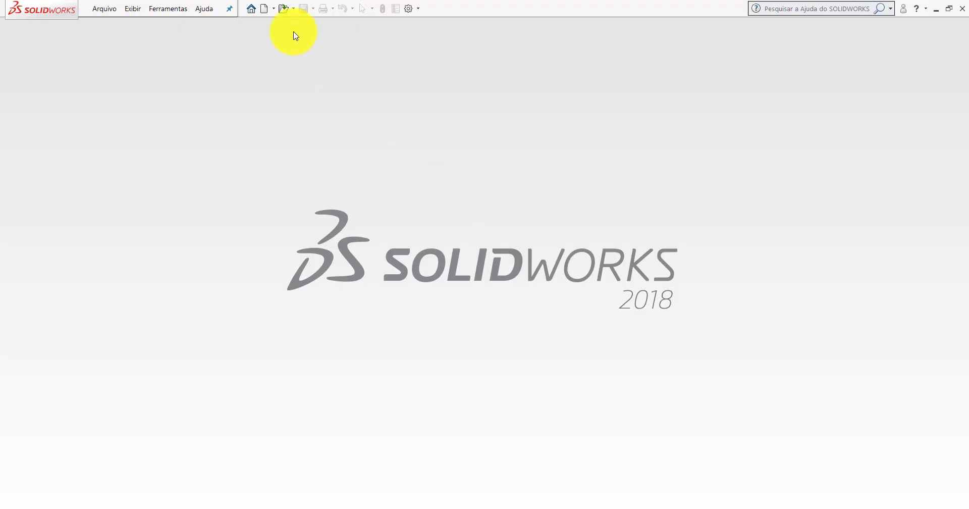
click(263, 8)
double_click(233, 242)
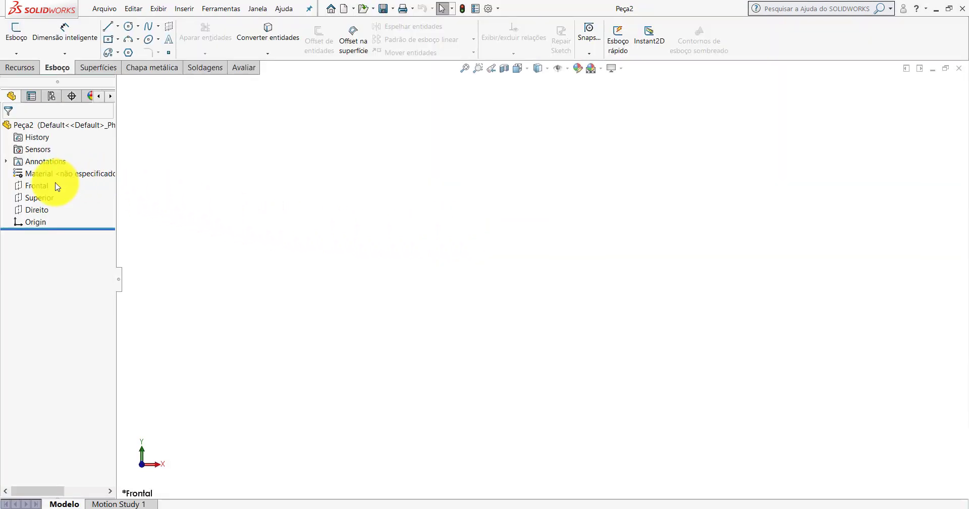
click(29, 186)
click(35, 170)
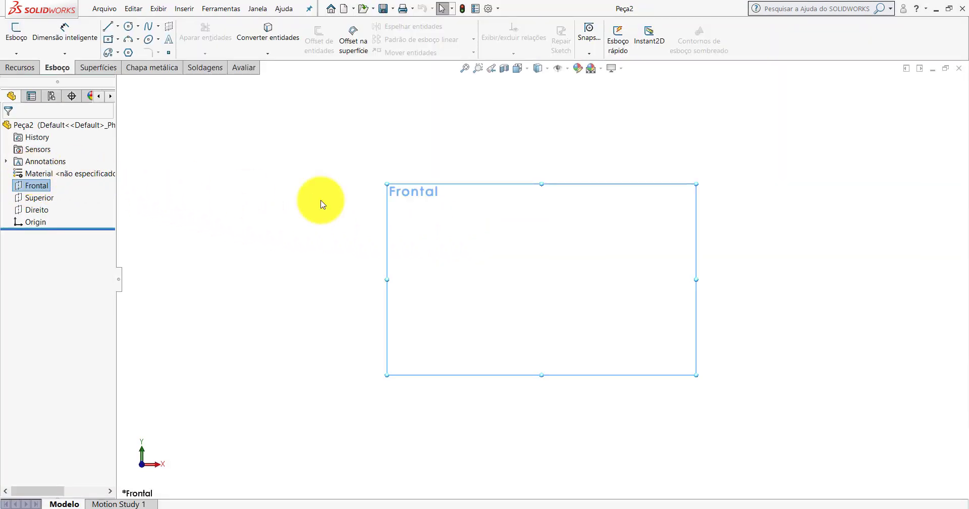
Begin a construction centerline near the origin, then cancel it
click(117, 26)
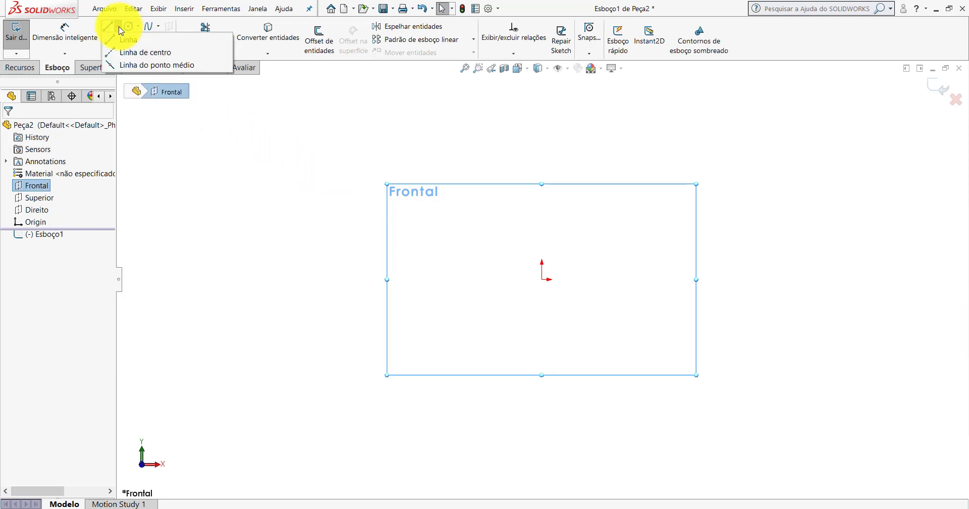
click(122, 52)
click(427, 279)
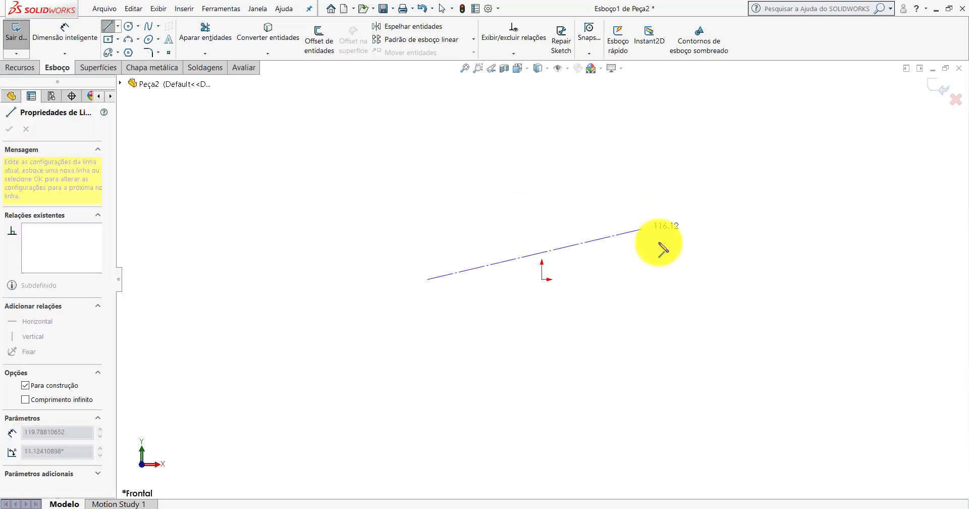
key(Escape)
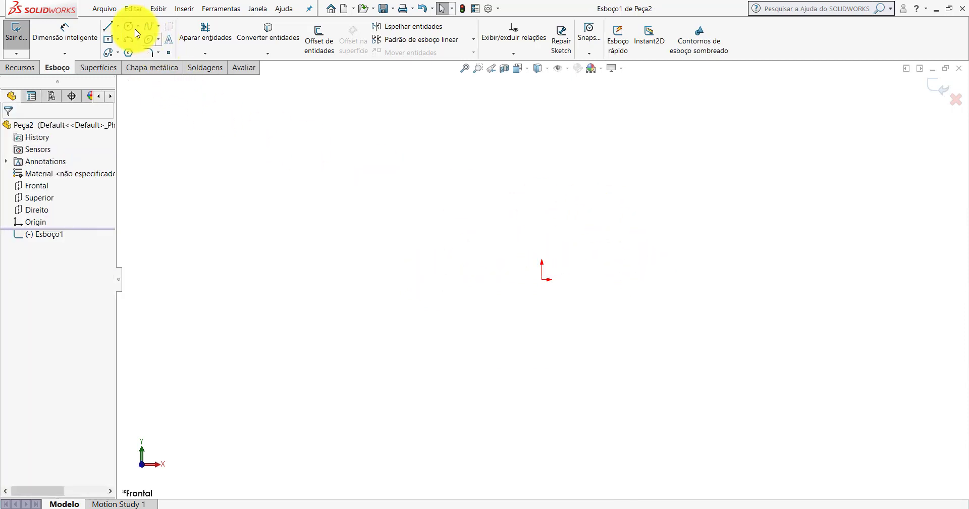
Draw two circles, one left and one right of the origin
click(129, 27)
click(411, 279)
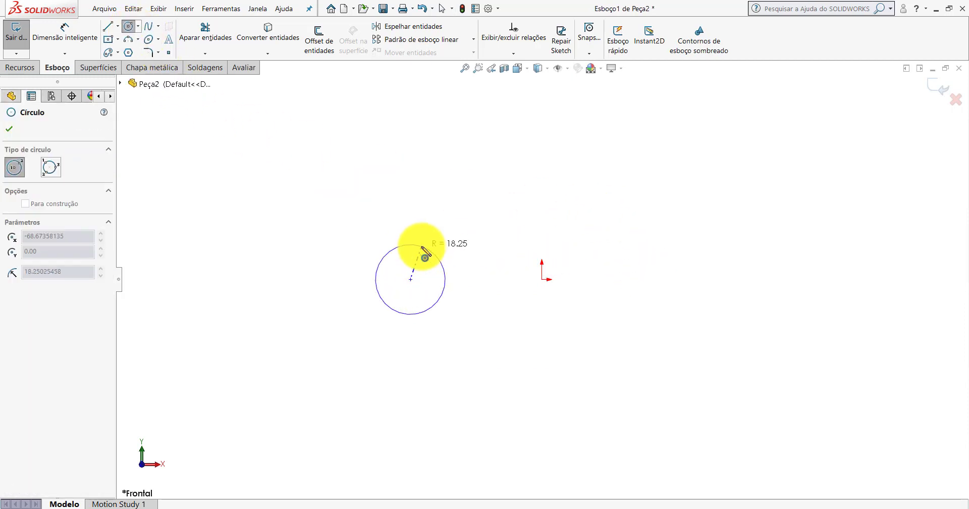
click(424, 257)
click(656, 279)
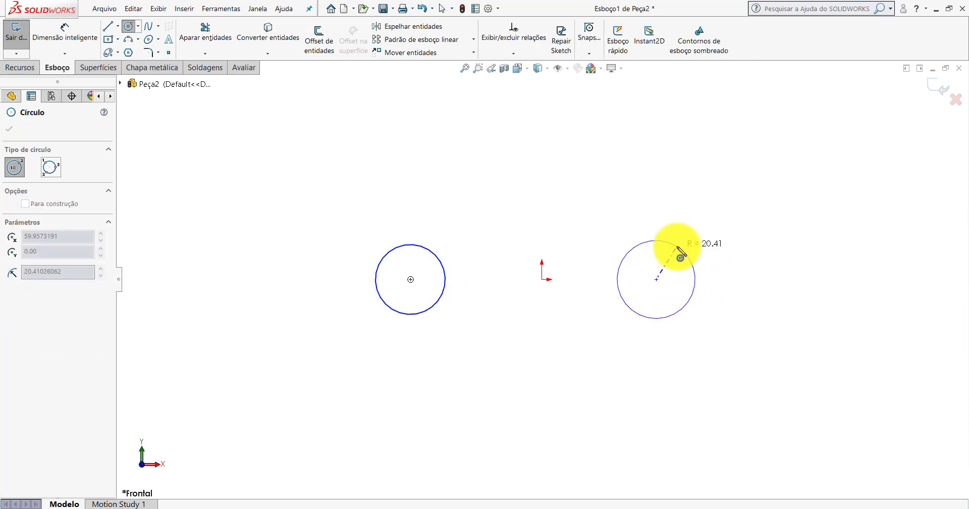
click(680, 252)
key(Escape)
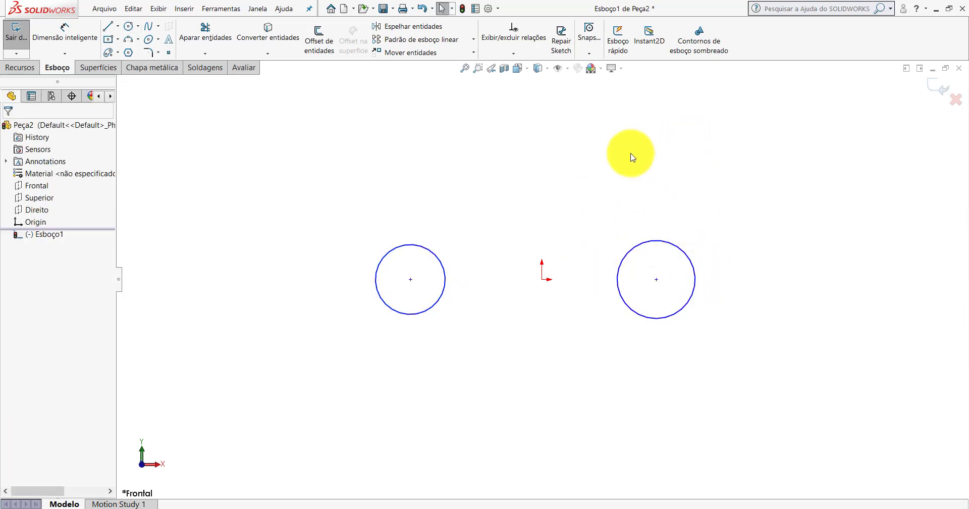
Add an Equal relation between the two circles
click(433, 253)
ctrl+click(634, 254)
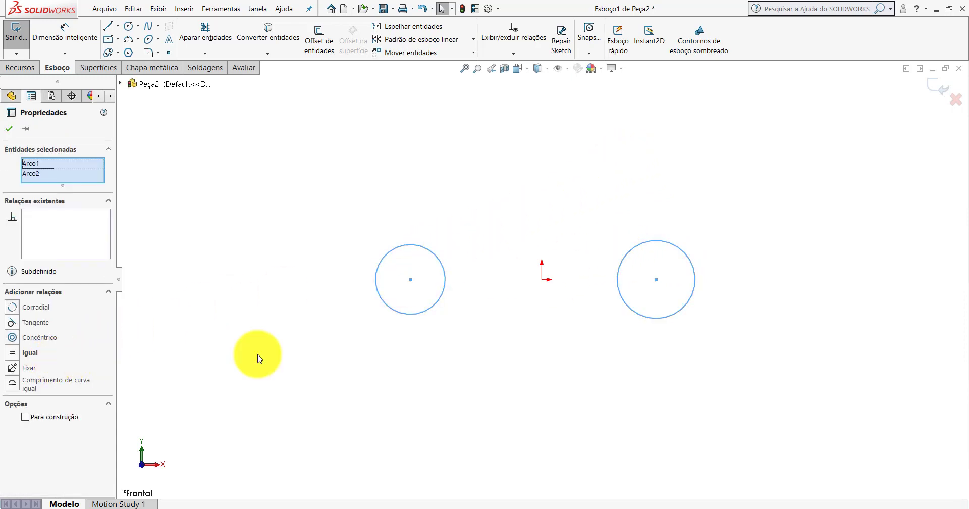
click(11, 355)
click(9, 128)
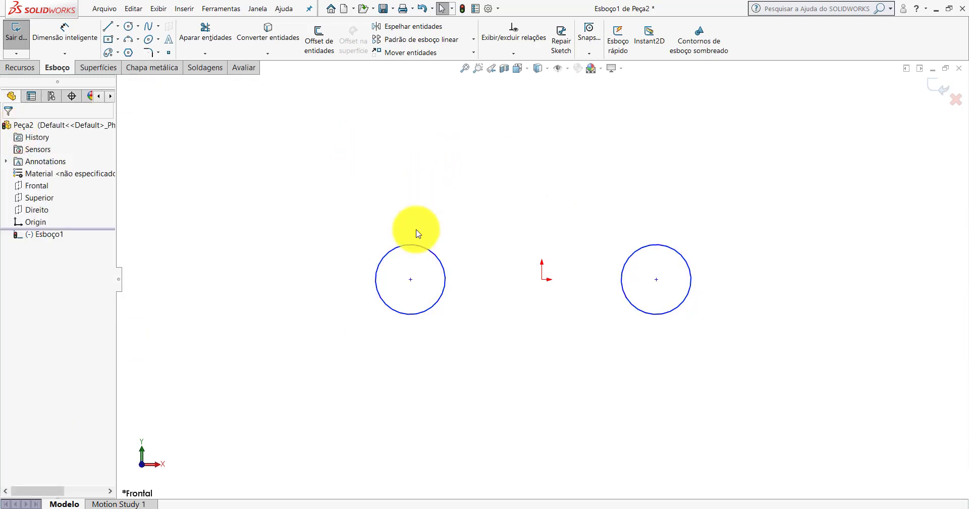
Make both circle centres and the origin Horizontal to each other
click(410, 279)
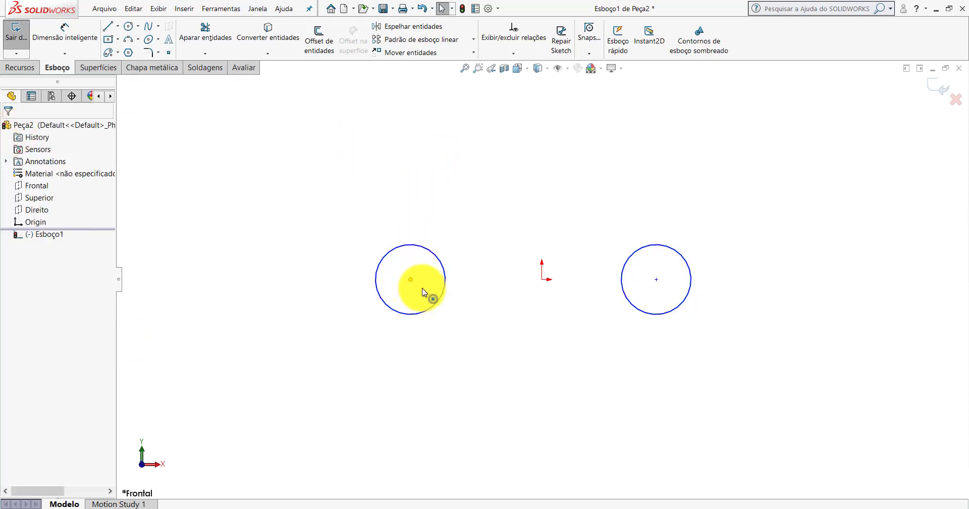
ctrl+click(541, 280)
ctrl+click(656, 279)
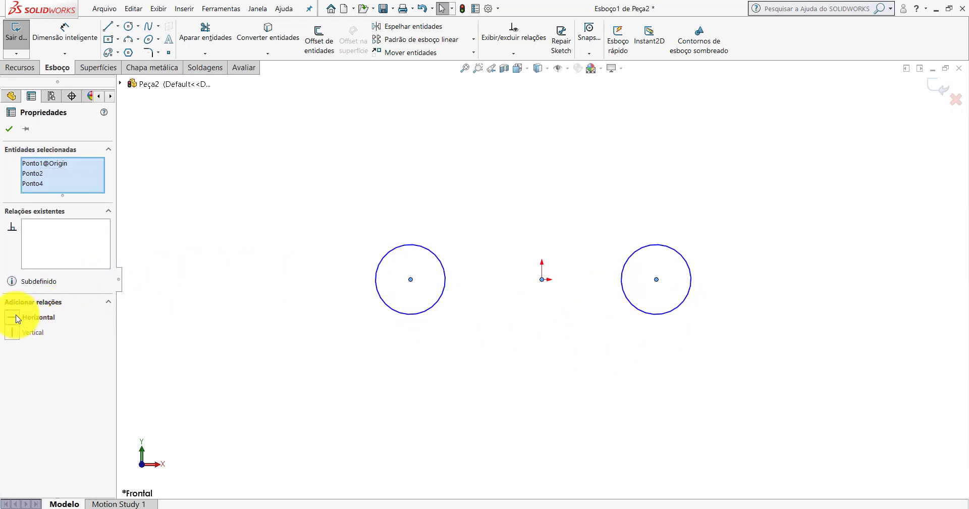
click(9, 129)
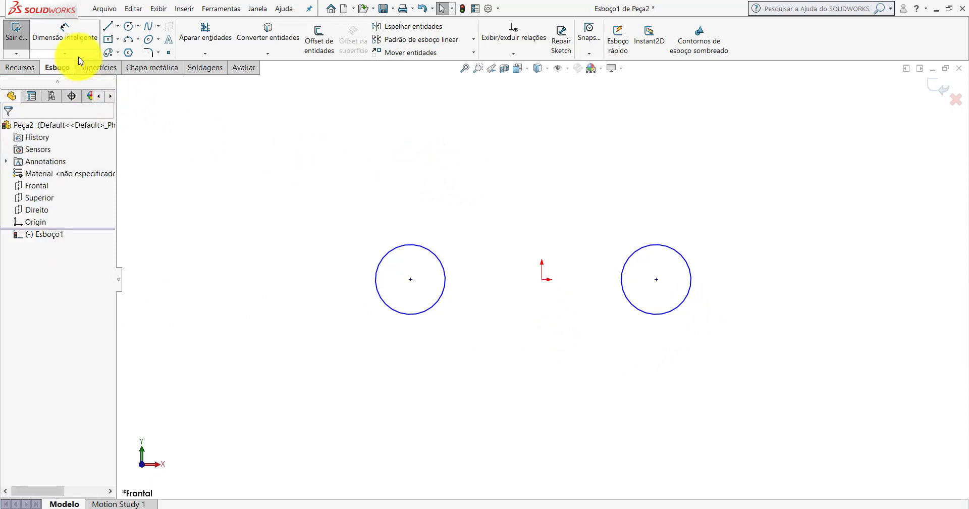
Start a centre-to-centre dimension between the circles, then cancel it
click(64, 33)
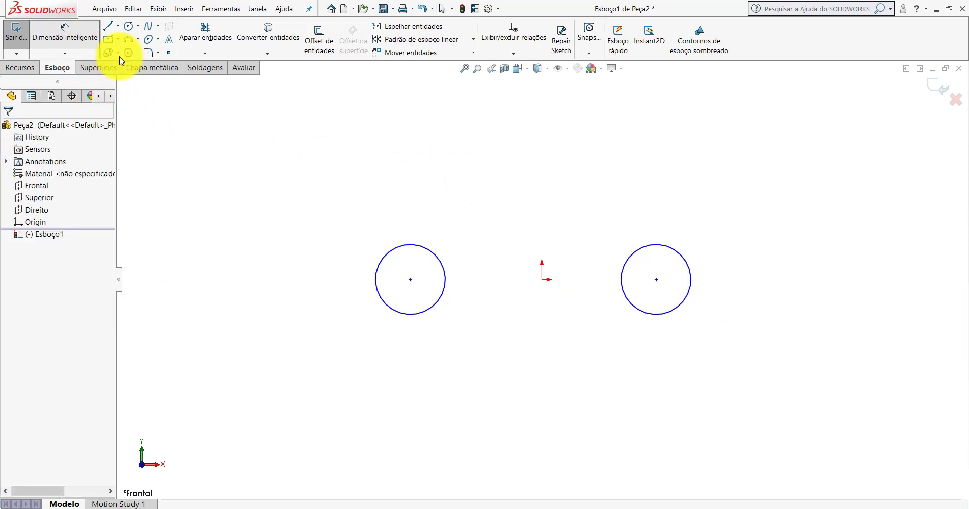
click(448, 286)
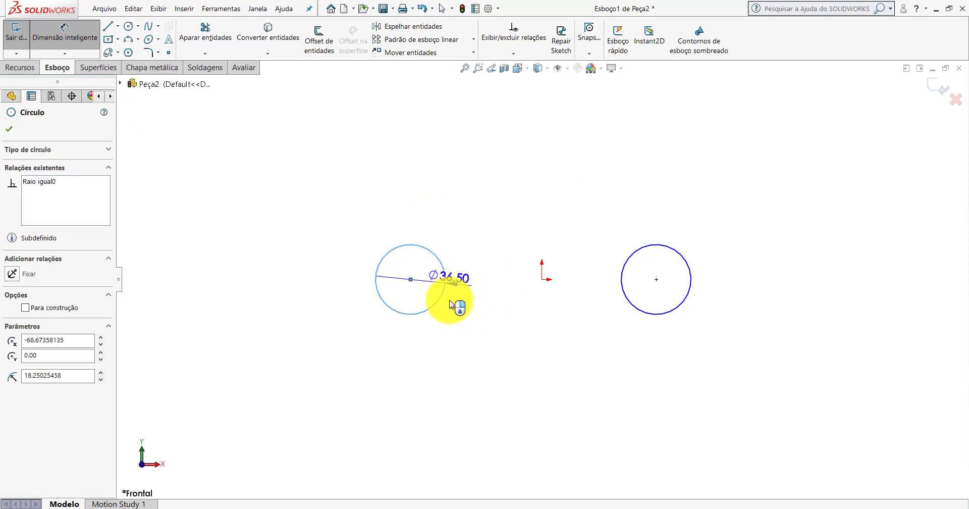
click(625, 298)
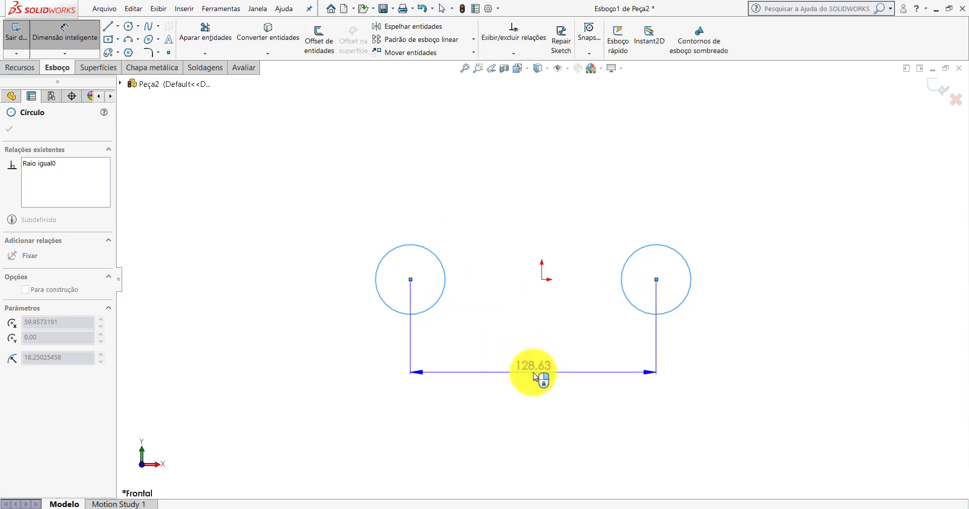
key(Escape)
key(Escape)
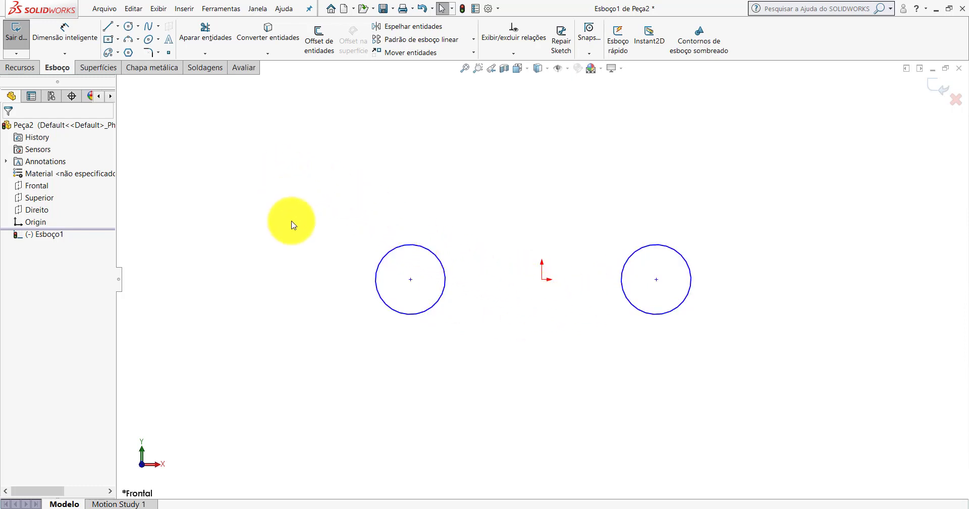
Dimension the left circle's diameter as 40 mm
click(55, 53)
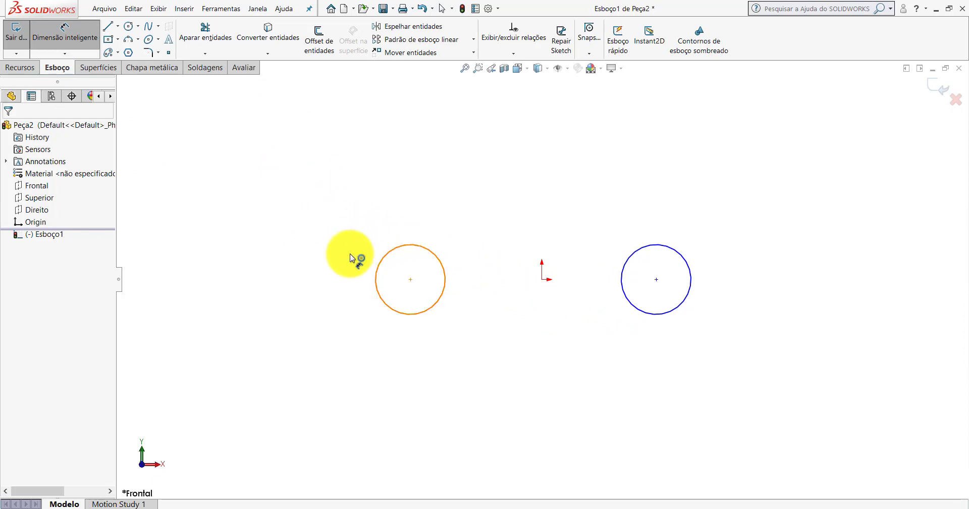
click(383, 258)
click(293, 262)
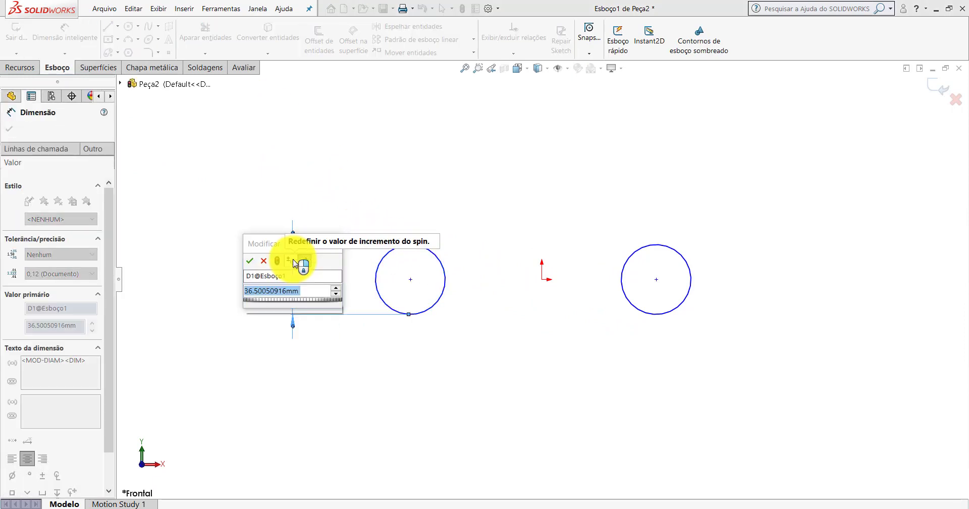
text(40)
key(Return)
key(Escape)
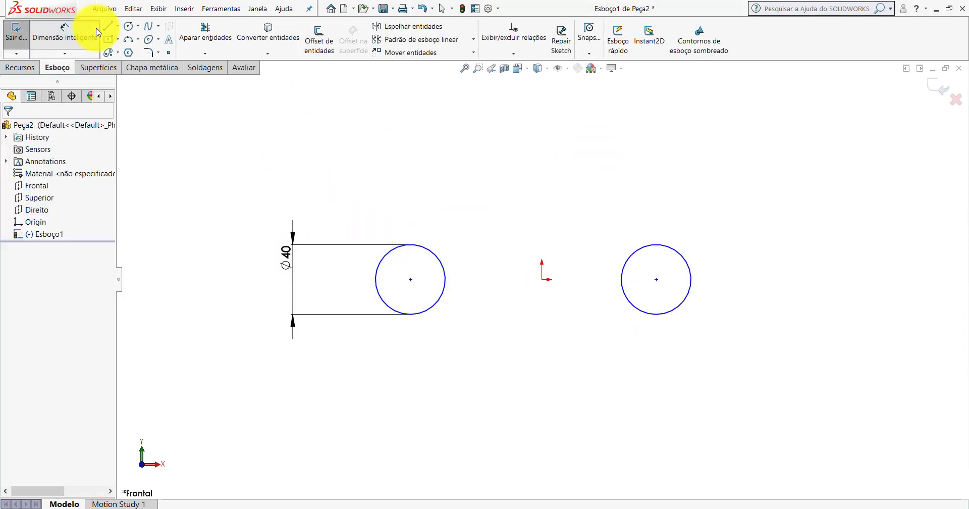
click(64, 28)
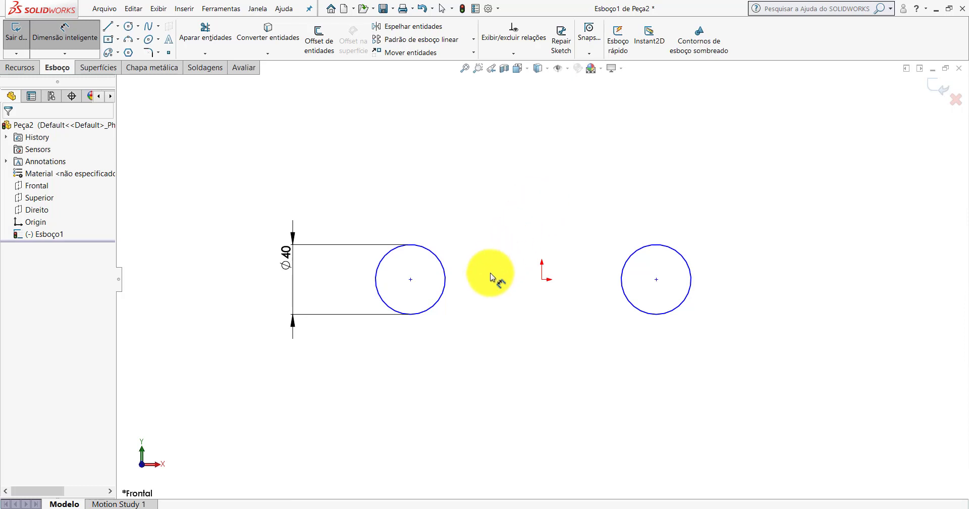
Dimension the gap between the circles' edges as 100 mm
click(446, 283)
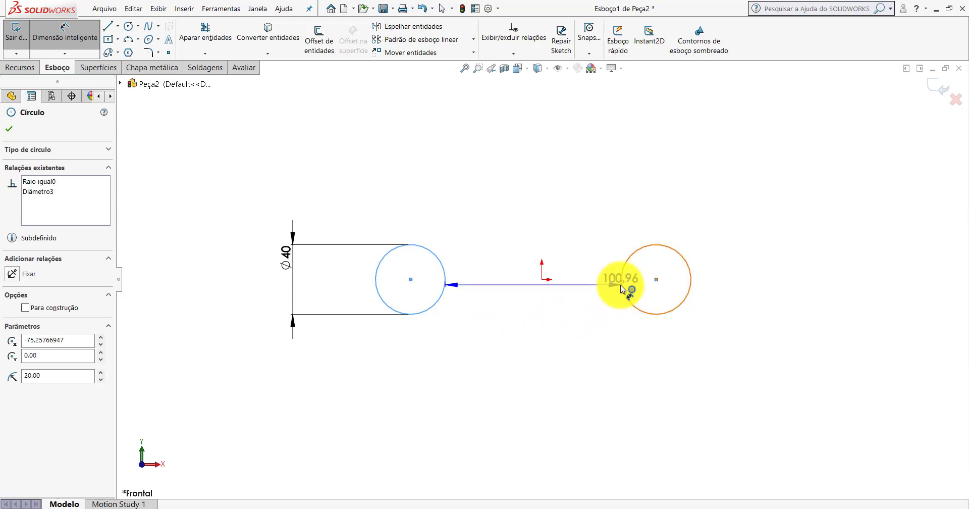
click(620, 286)
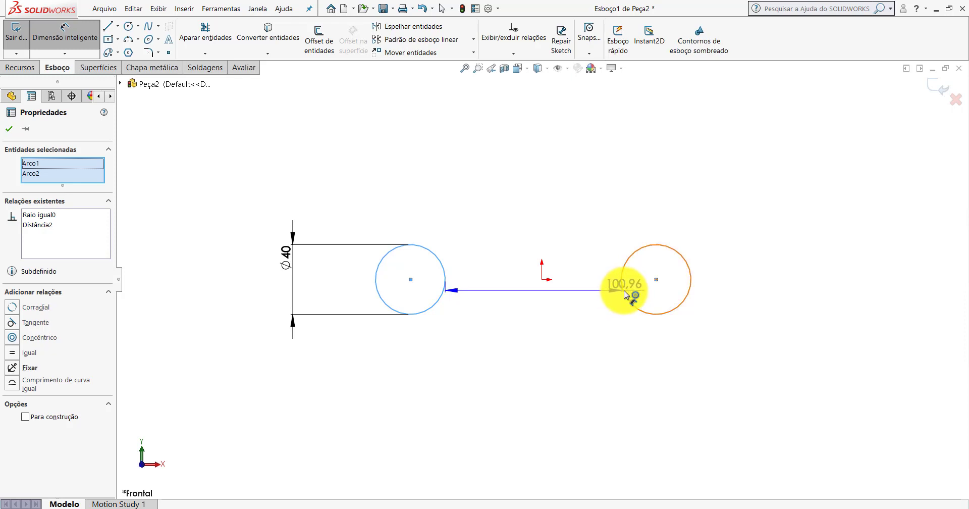
click(624, 290)
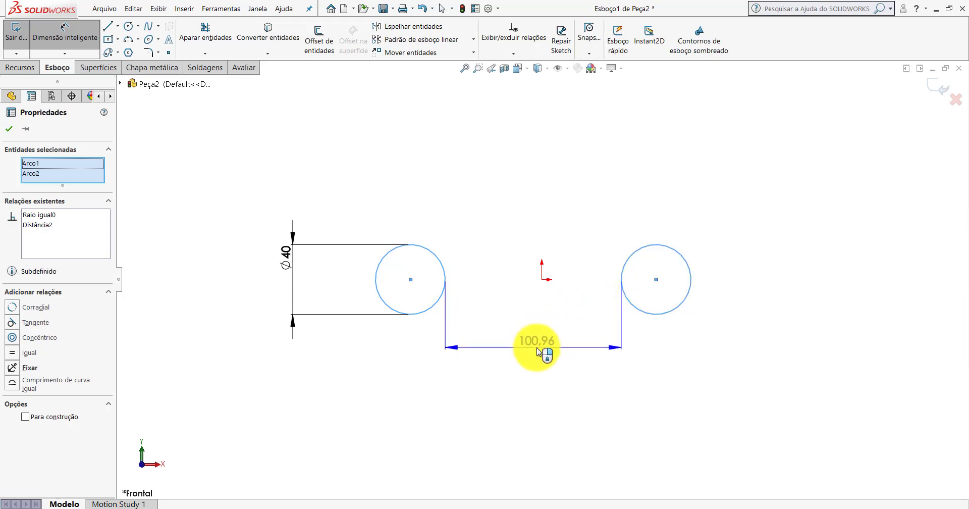
click(538, 352)
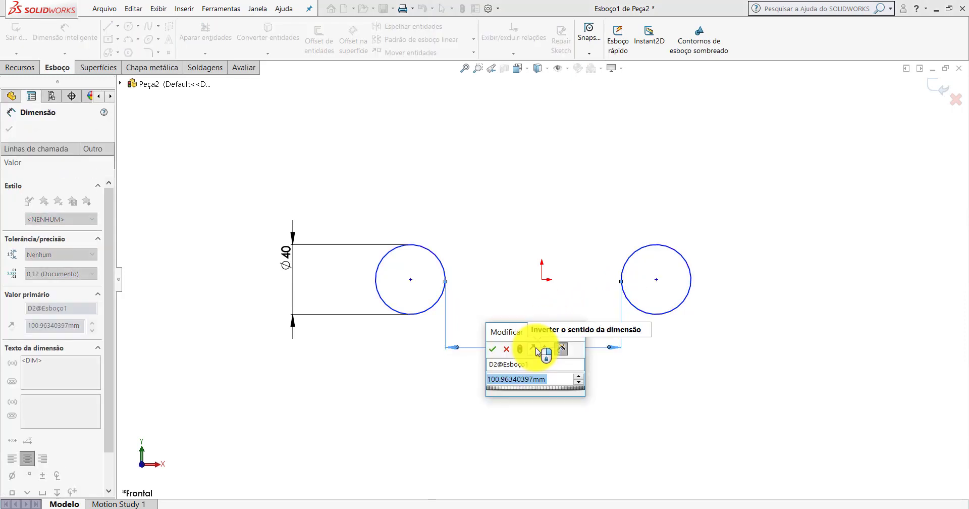
text(100)
key(Return)
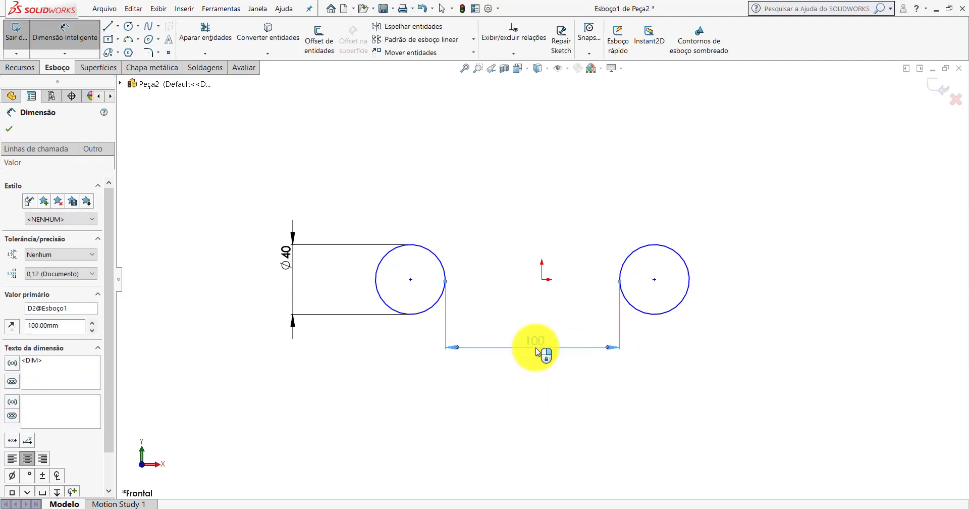
key(Escape)
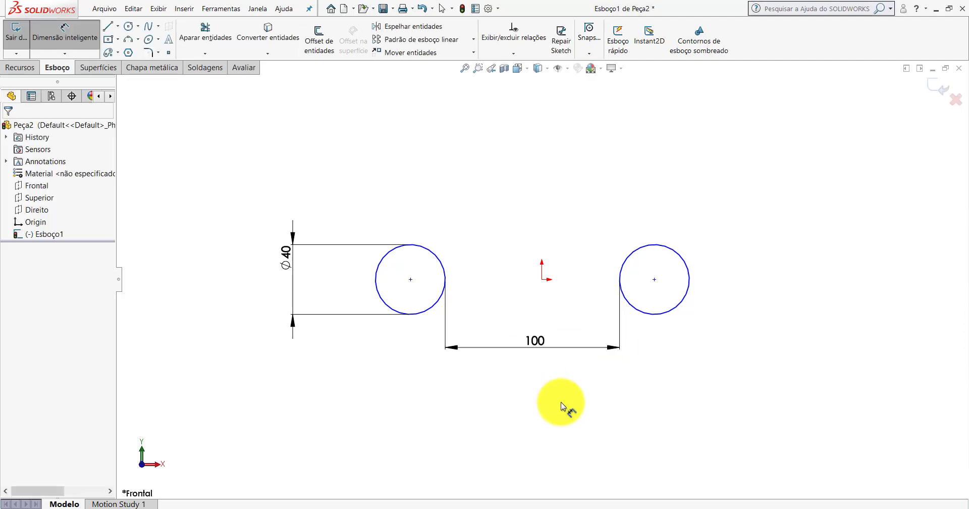
key(Escape)
Delete the 100 dimension and re-dimension the circle gap as 150 mm
click(533, 353)
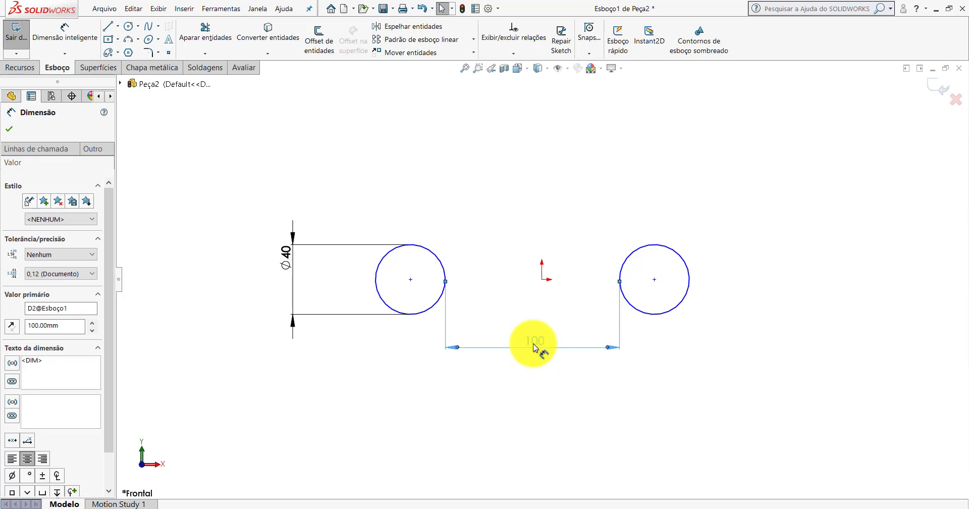
key(Delete)
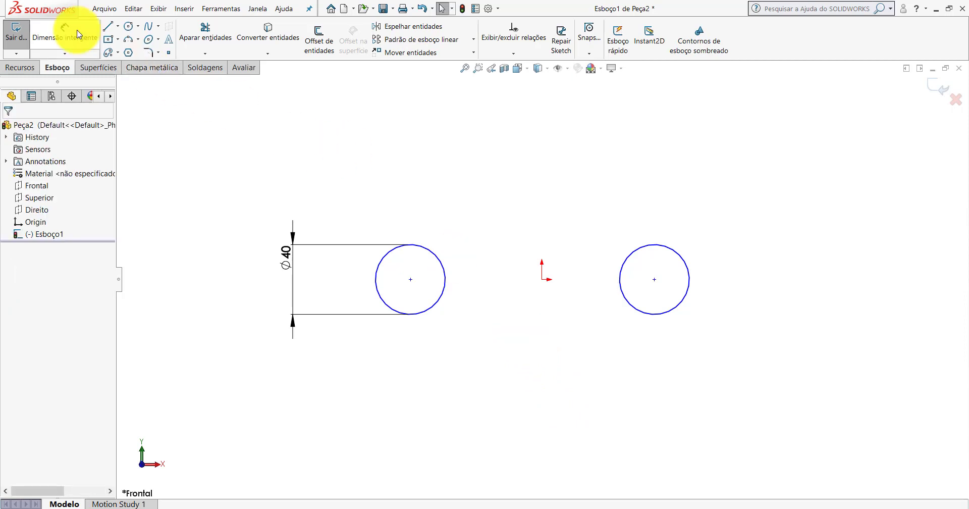
click(65, 33)
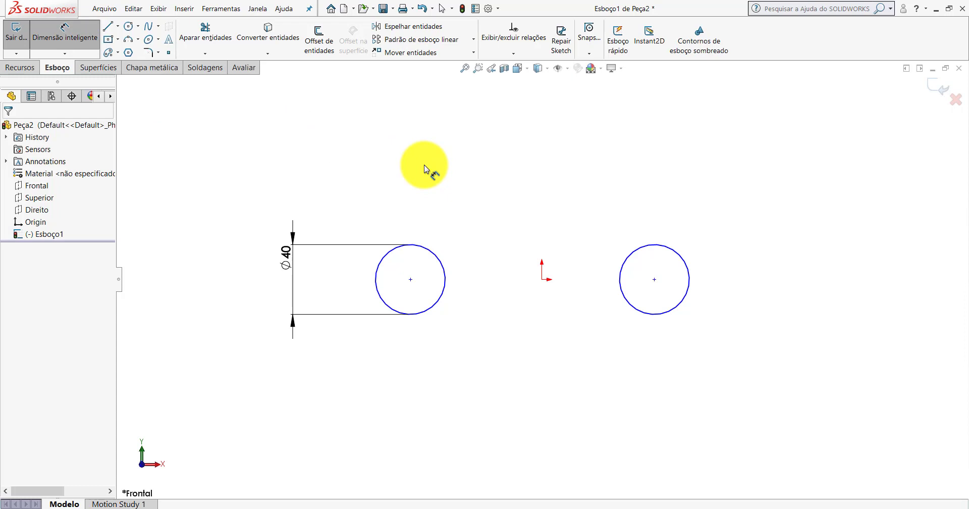
click(446, 280)
click(621, 288)
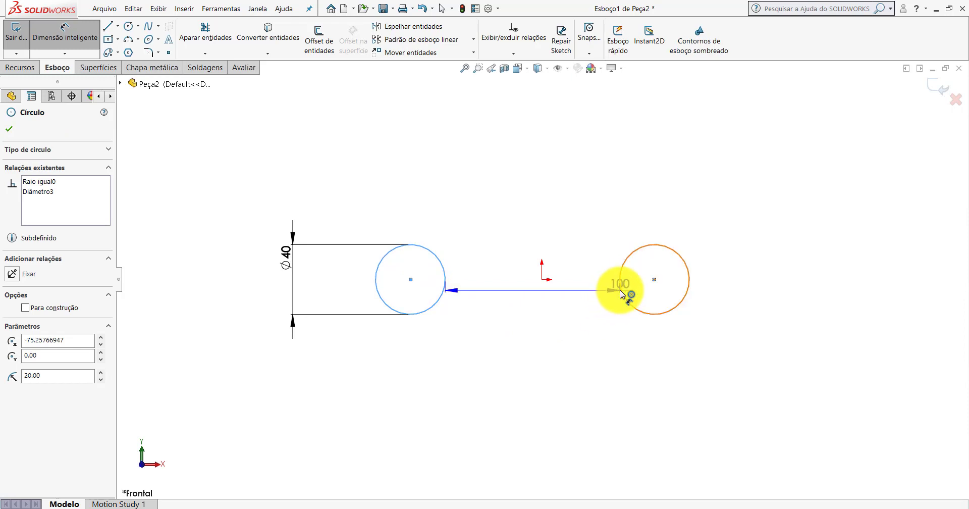
click(619, 290)
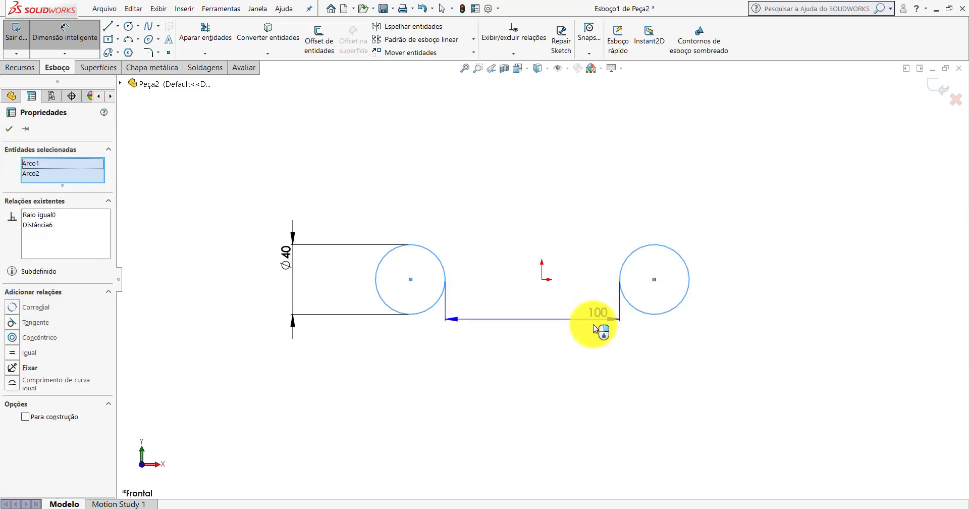
click(530, 362)
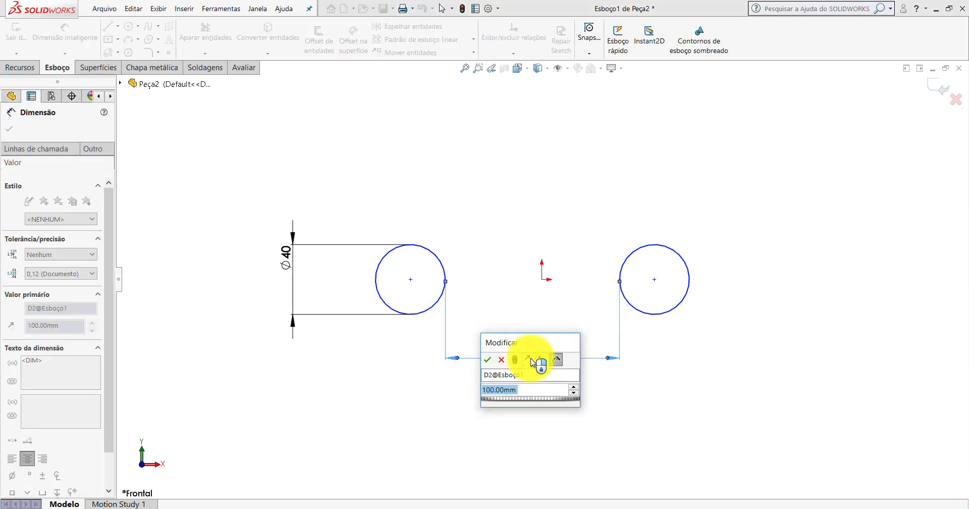
text(150)
key(Return)
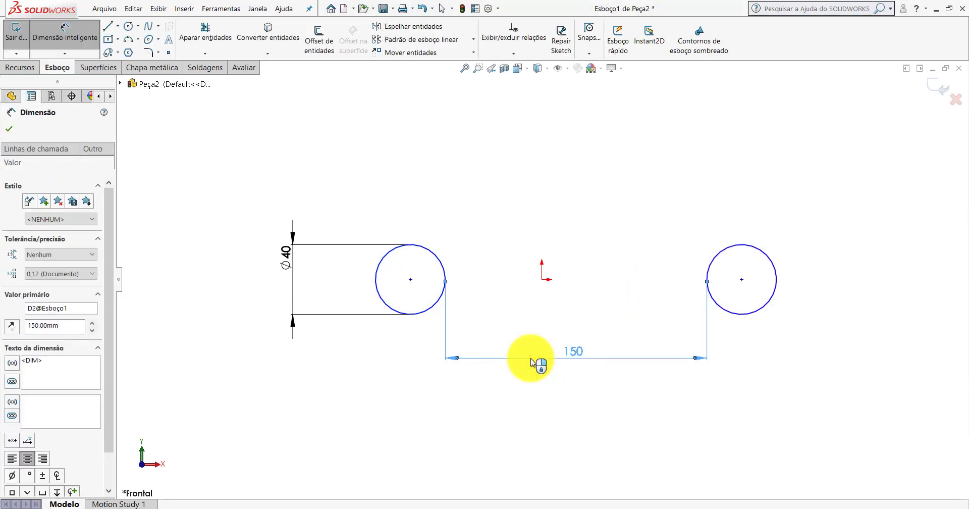
key(Escape)
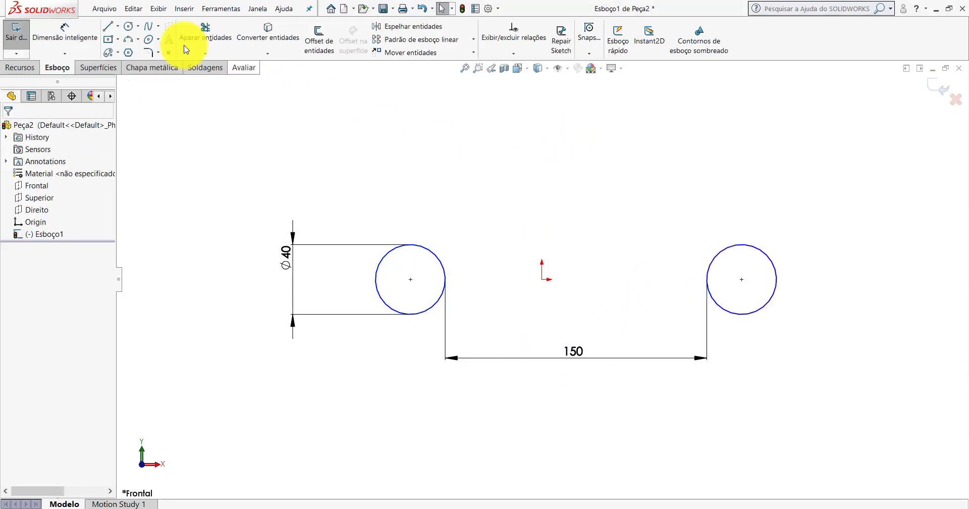
click(118, 26)
click(134, 50)
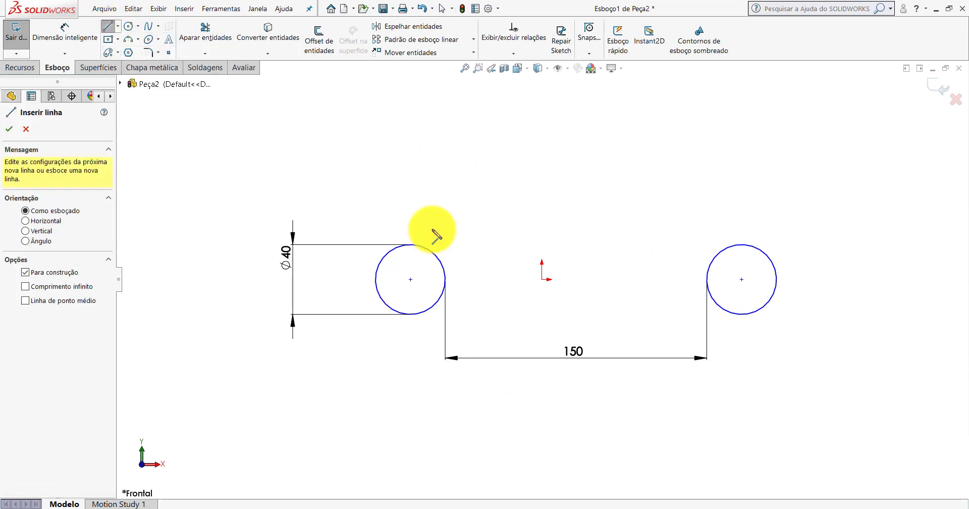
click(411, 279)
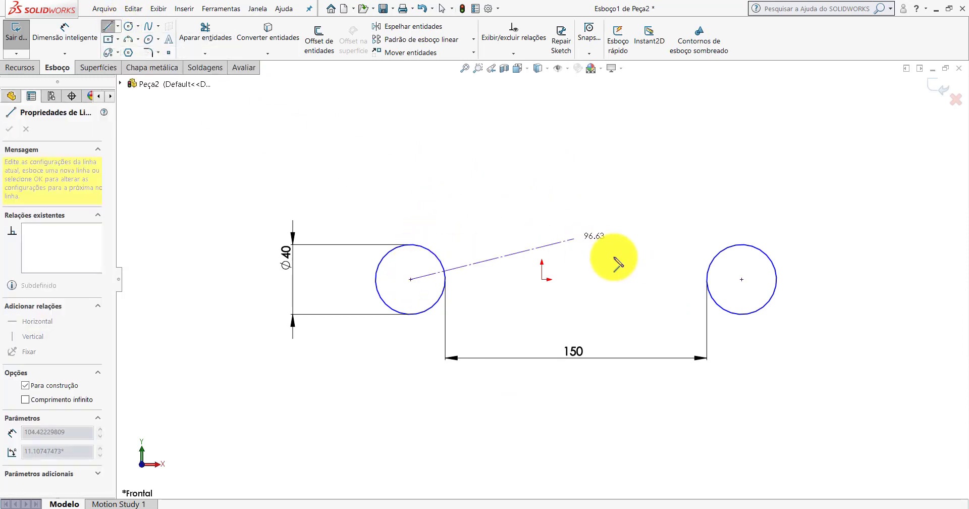
click(741, 279)
key(Escape)
click(699, 279)
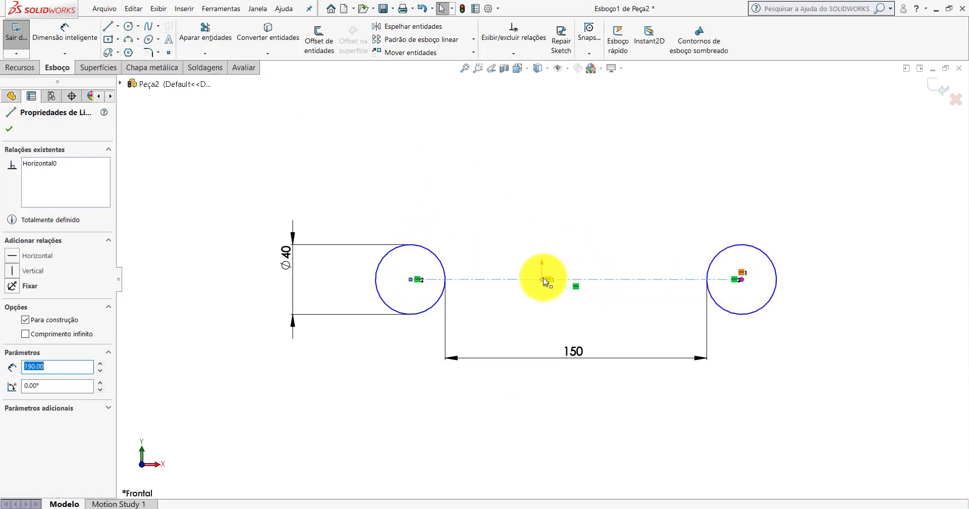
ctrl+click(541, 279)
click(12, 307)
click(495, 212)
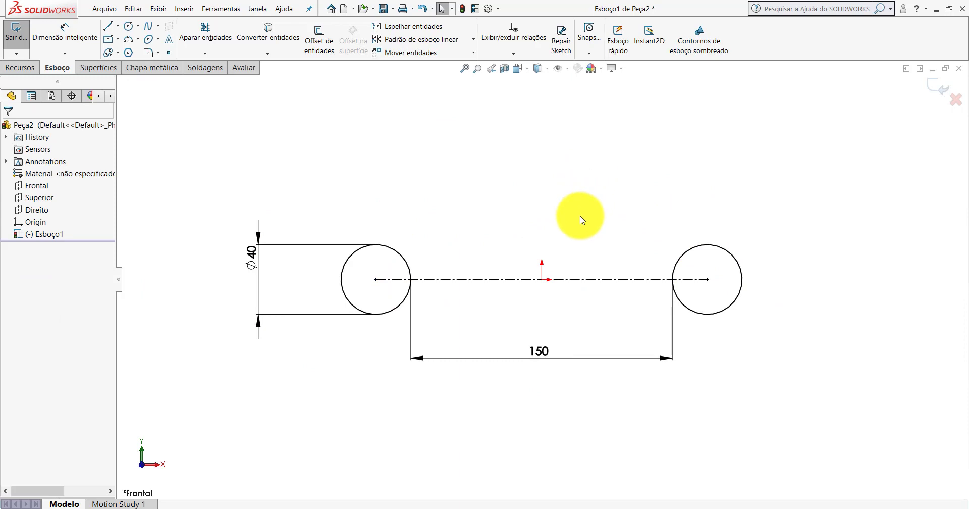
click(593, 279)
key(Delete)
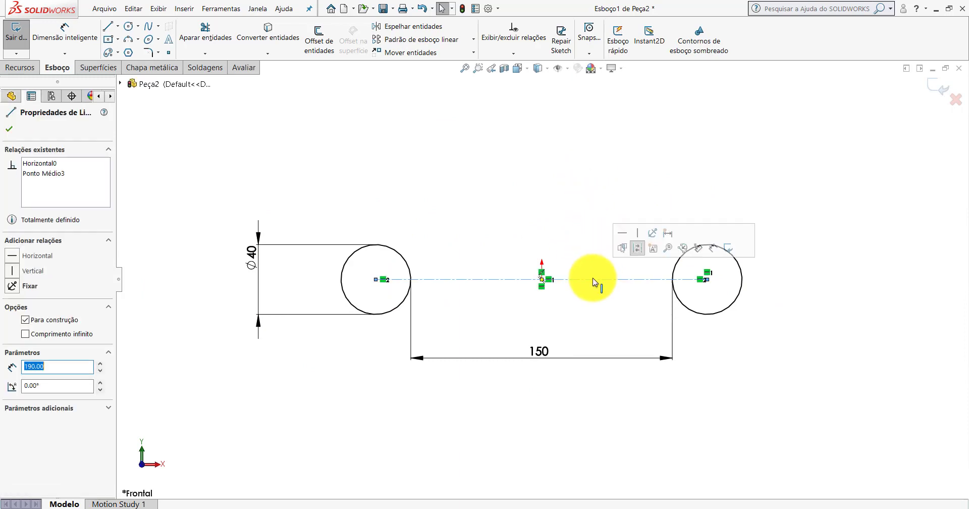
click(117, 26)
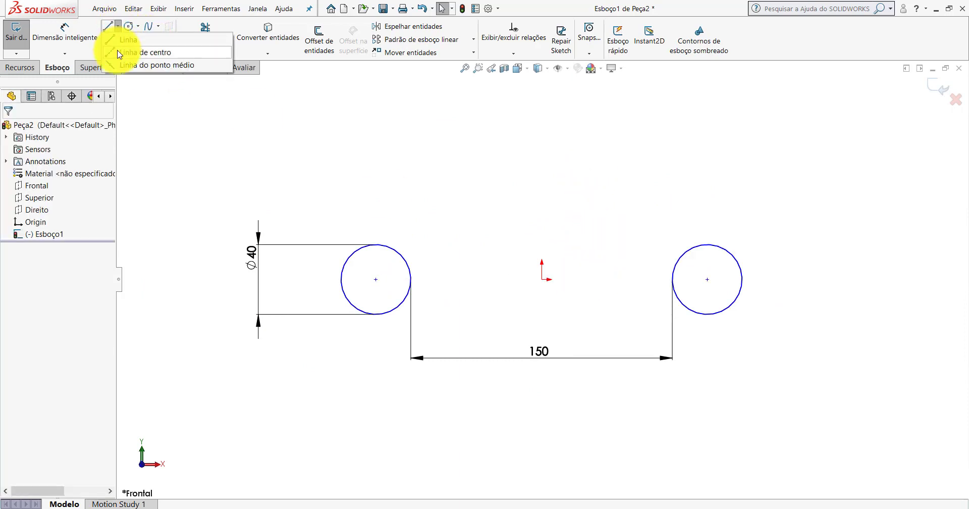
click(134, 55)
click(411, 279)
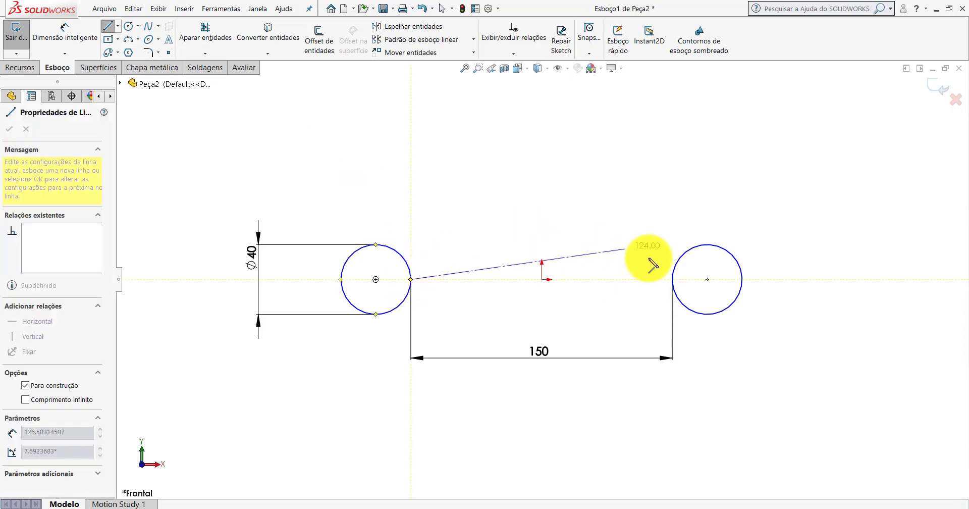
click(672, 278)
key(Escape)
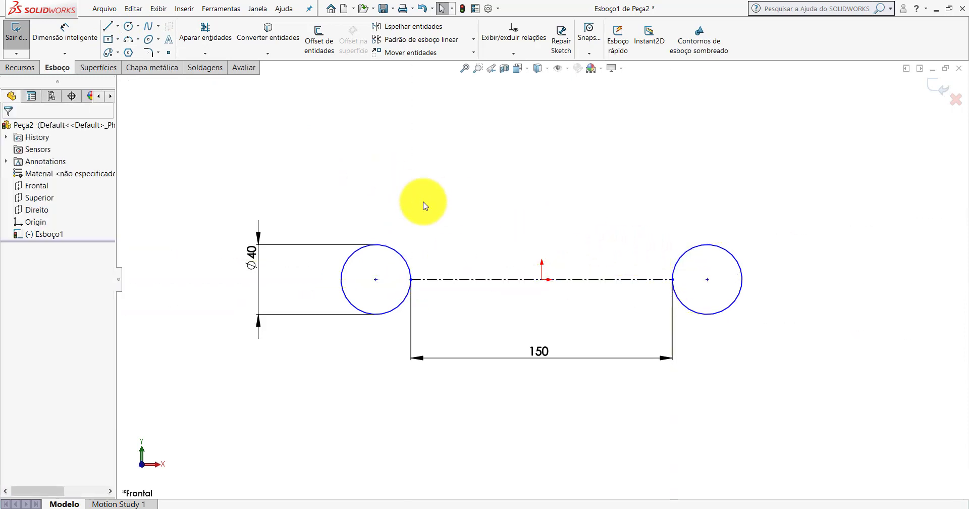
click(482, 283)
ctrl+click(542, 279)
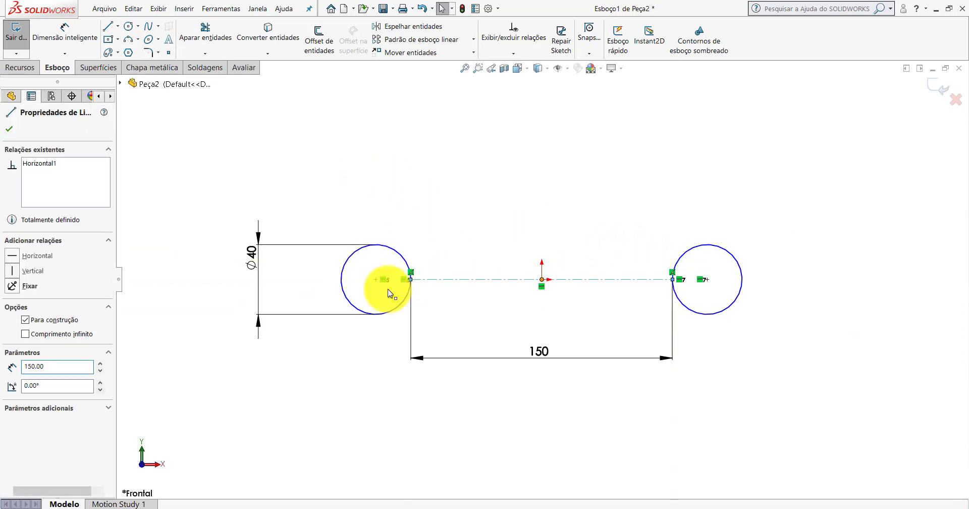
click(12, 307)
click(485, 178)
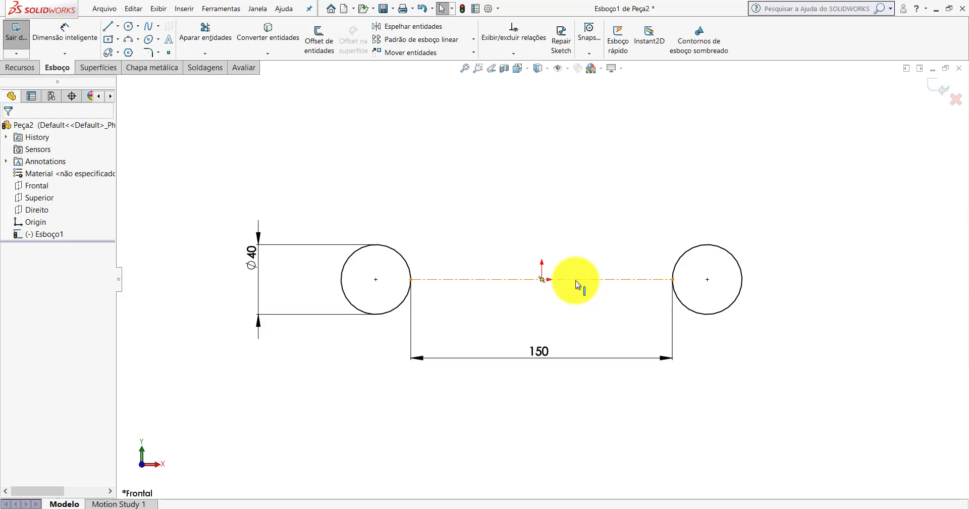
click(575, 283)
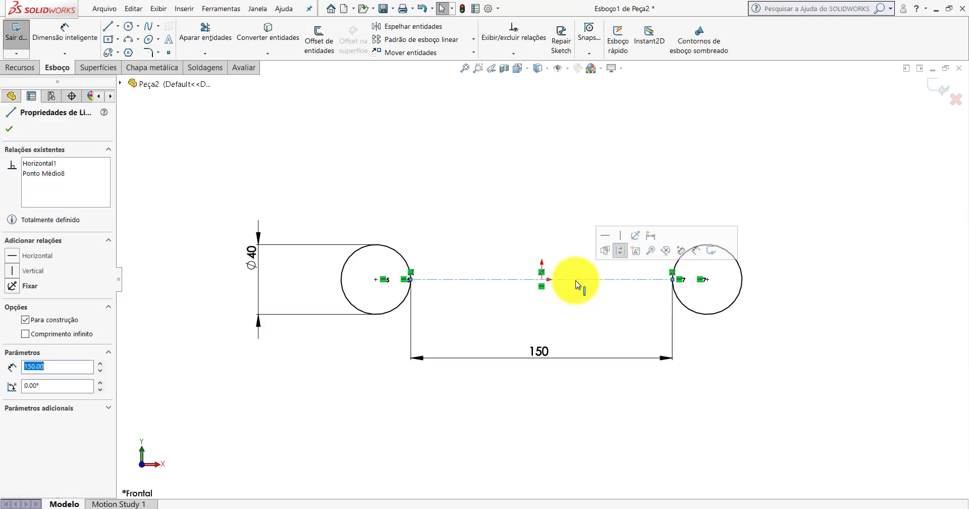
key(Delete)
Draw a construction centerline from the left circle's centre to the right one's
click(117, 27)
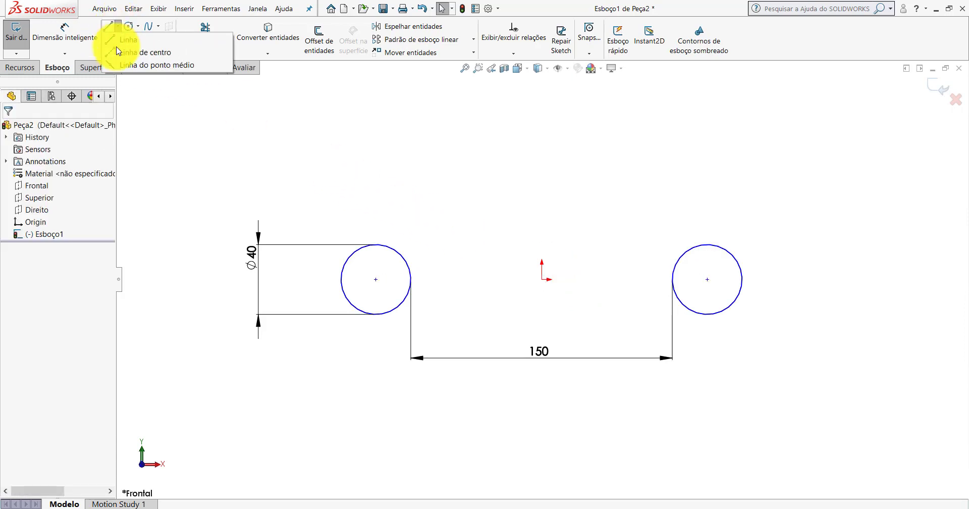
click(133, 54)
click(375, 279)
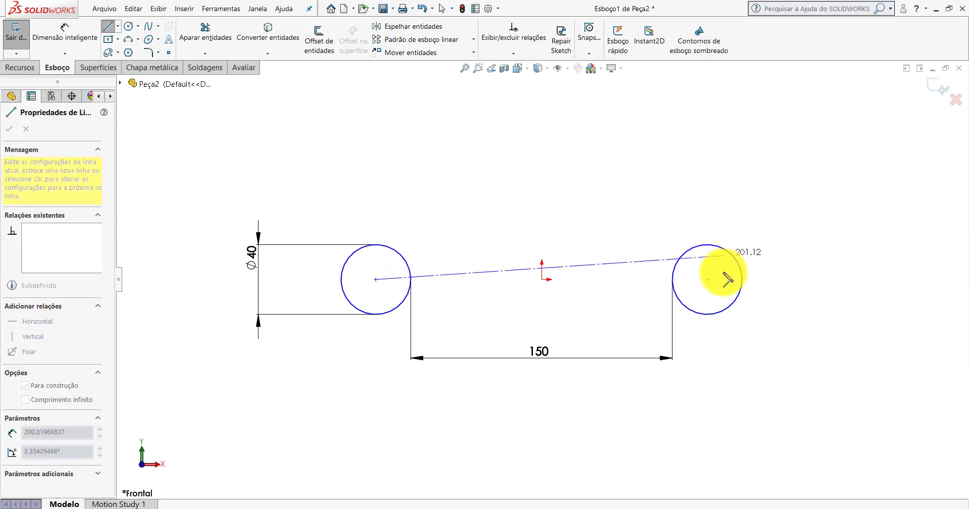
click(706, 279)
key(Escape)
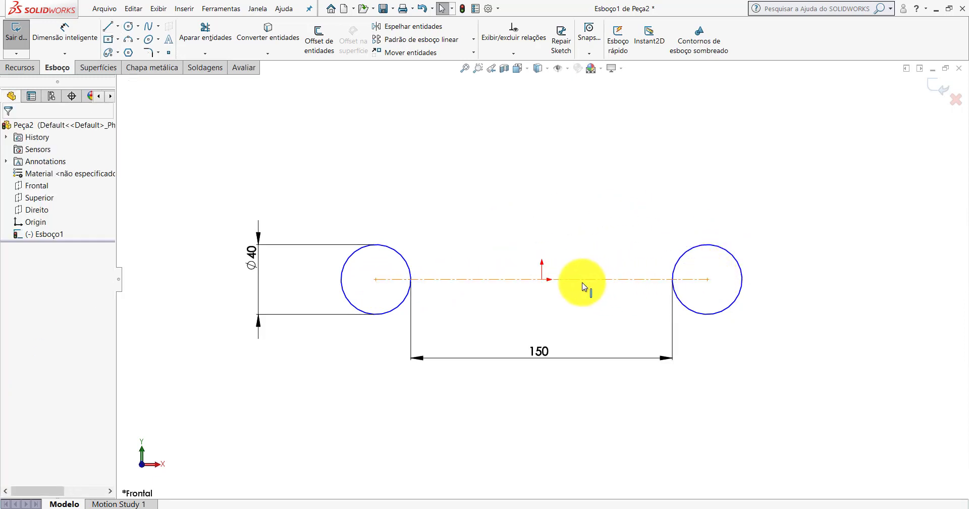
Make the origin the centerline's midpoint and delete the 150 dimension
click(571, 279)
ctrl+click(542, 279)
click(14, 313)
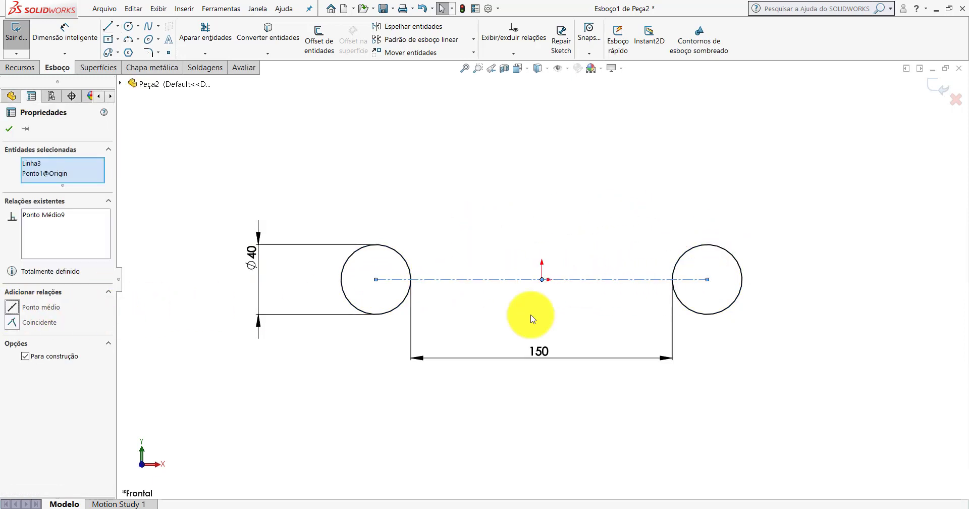
click(530, 317)
click(534, 356)
key(Delete)
click(71, 33)
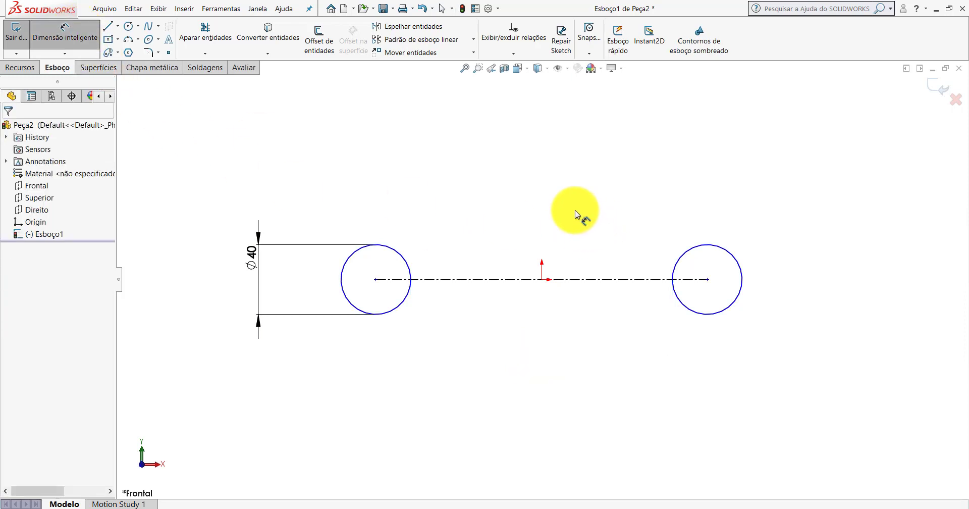
Dimension the gap between the circles' facing edges as 120 mm
click(411, 273)
click(674, 268)
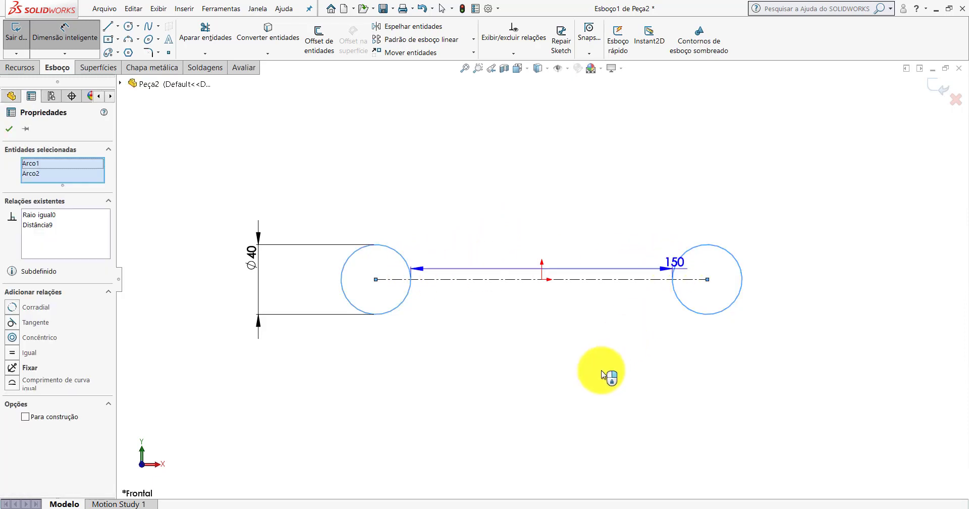
click(565, 391)
text(12)
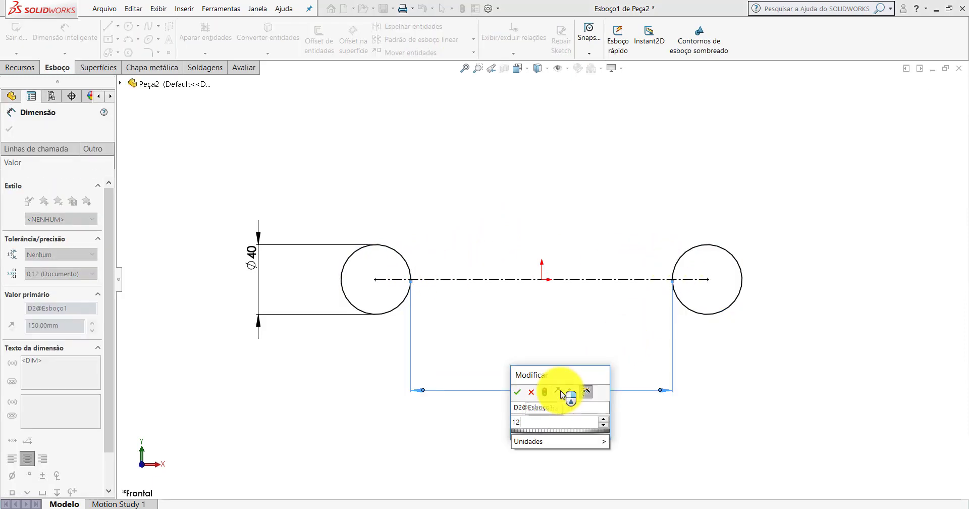
text(0)
key(Return)
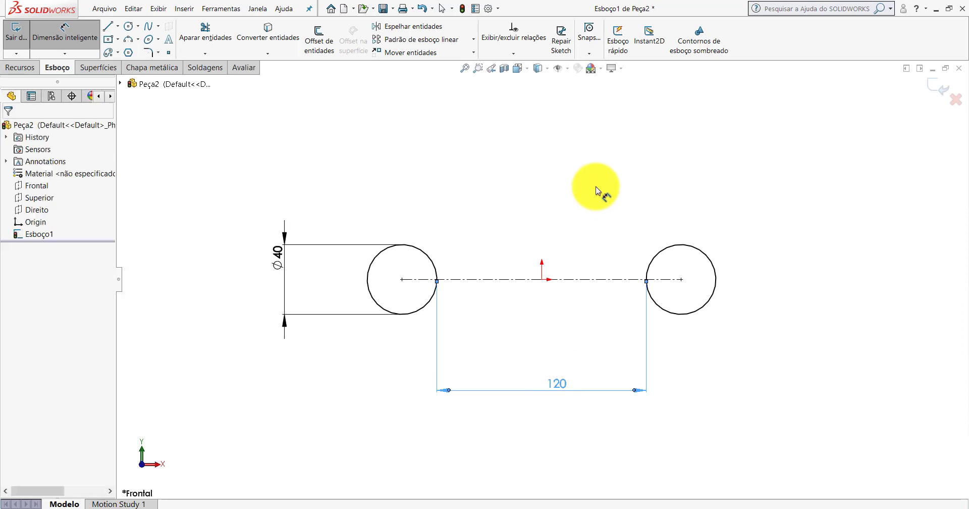